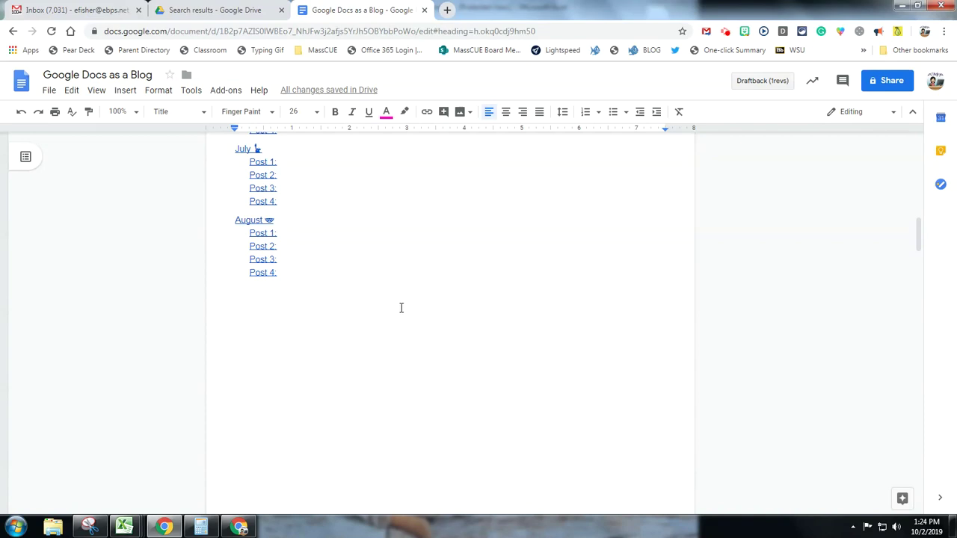
# Step: Scroll back to the top and place the caret after the 'My Cool Blog!' title
pyautogui.moveTo(921, 238); pyautogui.dragTo(921, 146)
pyautogui.click(440, 178)
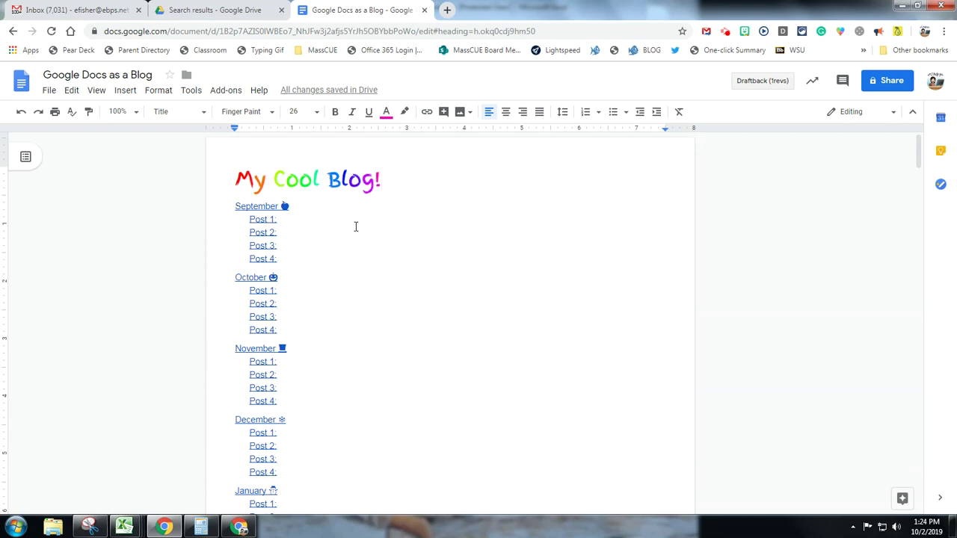
pyautogui.click(254, 179)
pyautogui.click(179, 112)
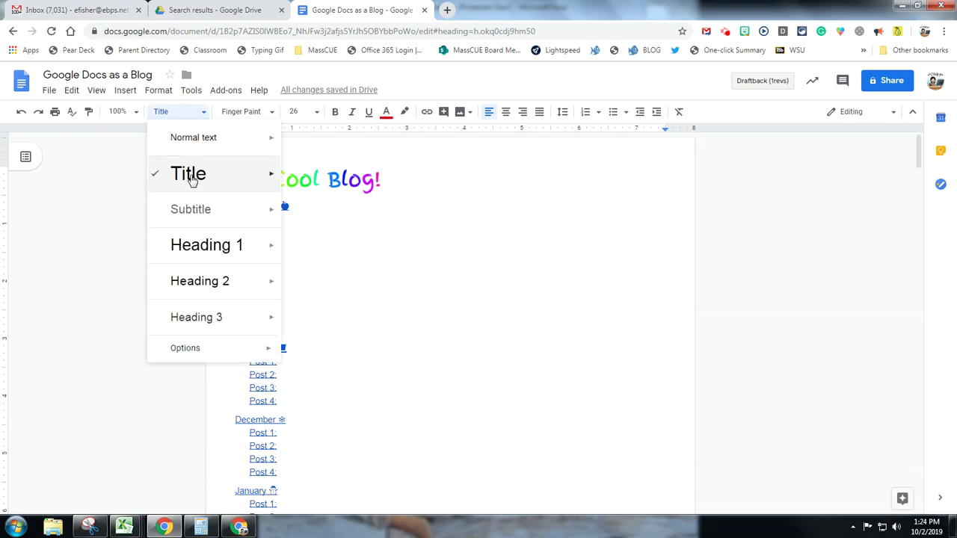
pyautogui.click(577, 184)
pyautogui.click(203, 112)
pyautogui.moveTo(224, 253)
pyautogui.moveTo(223, 321)
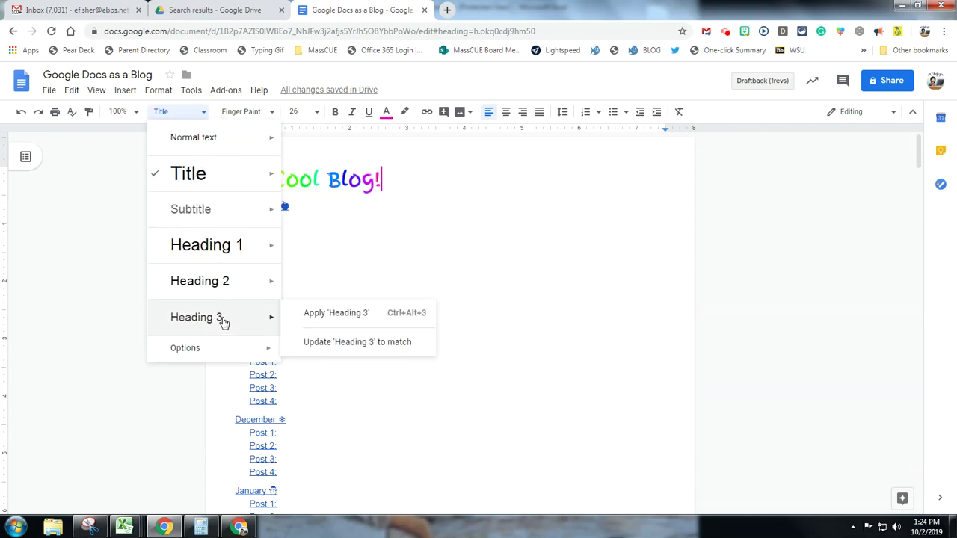
pyautogui.click(455, 185)
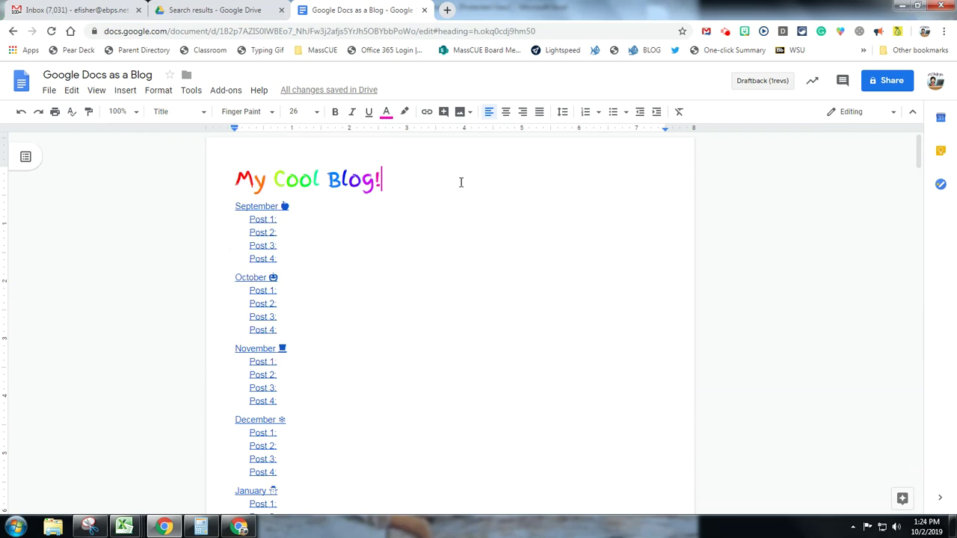
pyautogui.scroll(-1, 448, 183)
# Step: Confirm the September month heading uses the Heading 1 style
pyautogui.scroll(-12, 381, 232)
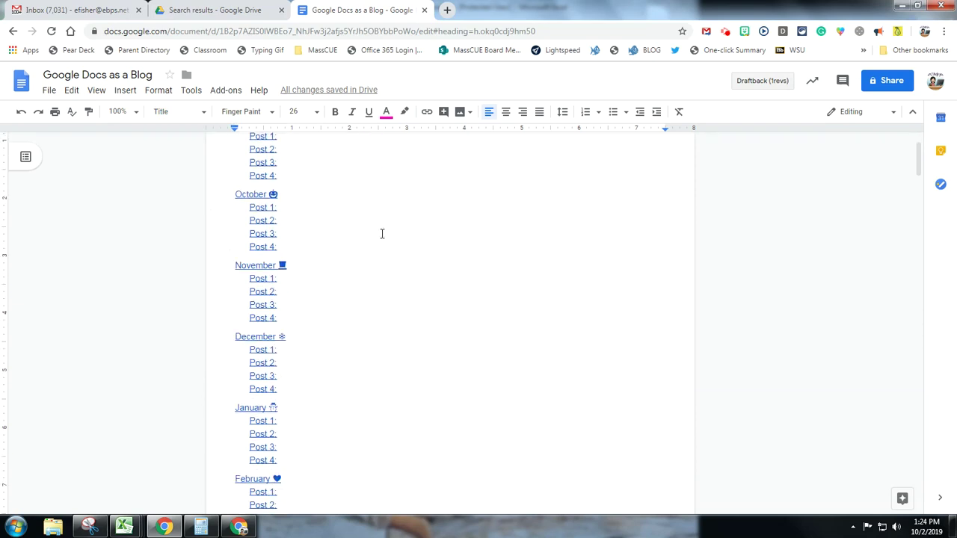
pyautogui.scroll(-6, 382, 233)
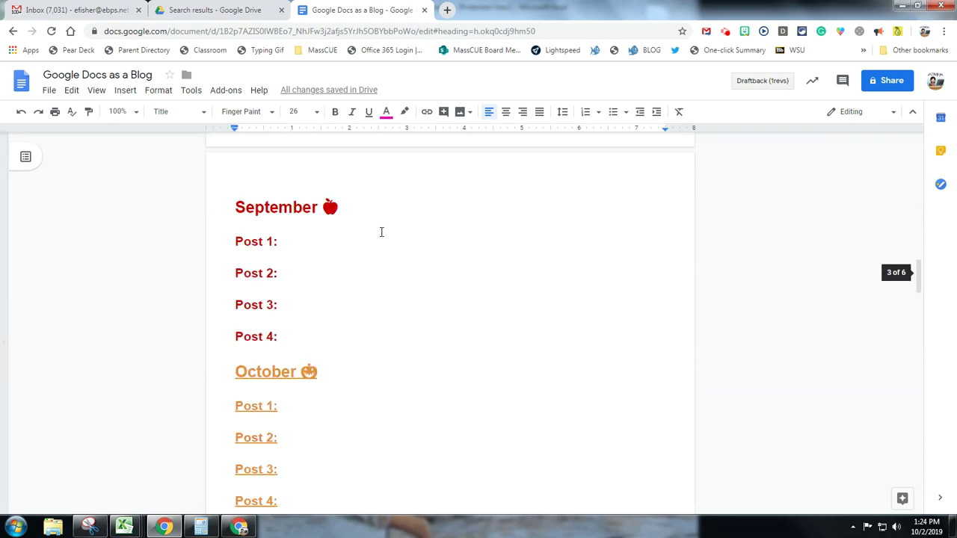
pyautogui.click(277, 154)
pyautogui.scroll(1, 336, 161)
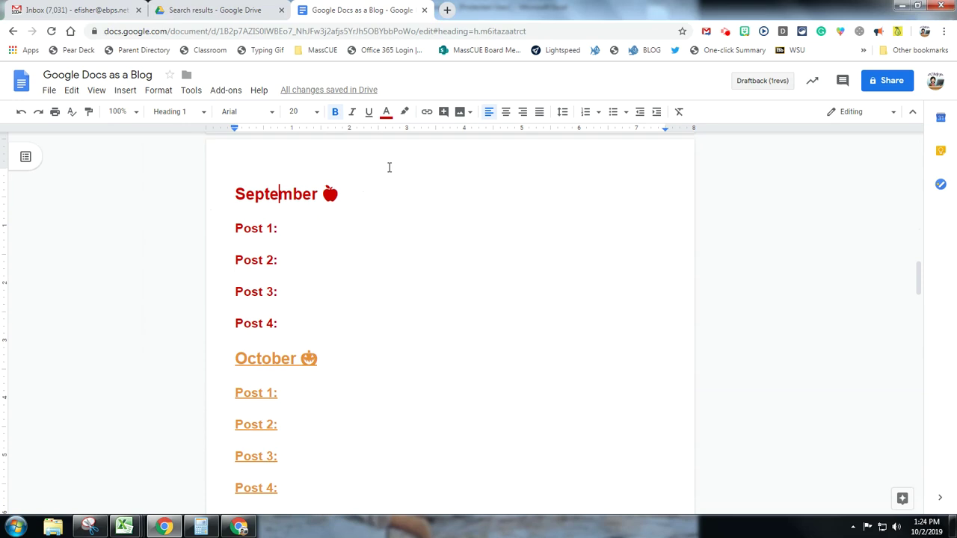
pyautogui.click(203, 113)
pyautogui.moveTo(237, 255)
pyautogui.click(308, 234)
# Step: Confirm September's Post 1 line uses Heading 2, then move to October's pumpkin emoji
pyautogui.click(241, 228)
pyautogui.moveTo(232, 229); pyautogui.dragTo(273, 229)
pyautogui.click(341, 231)
pyautogui.click(259, 229)
pyautogui.click(204, 112)
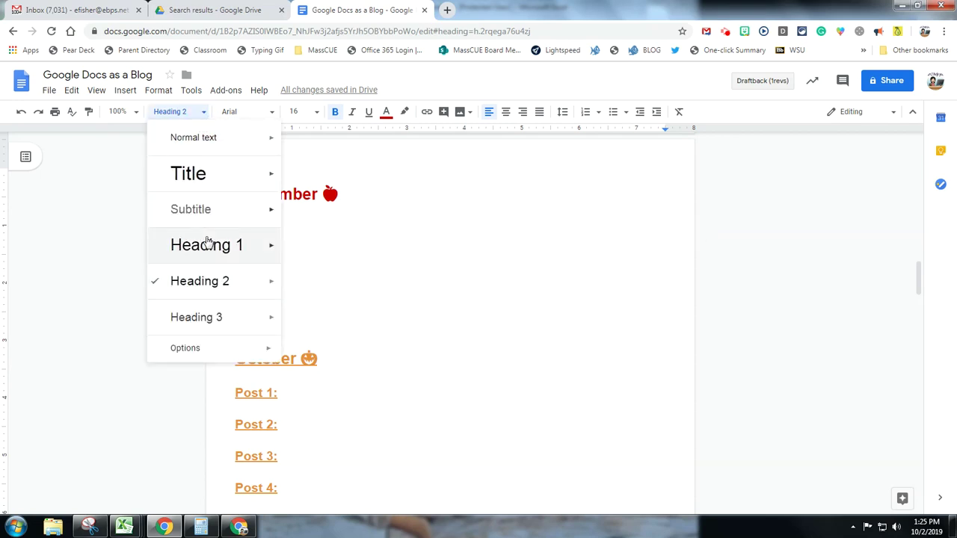
pyautogui.click(441, 271)
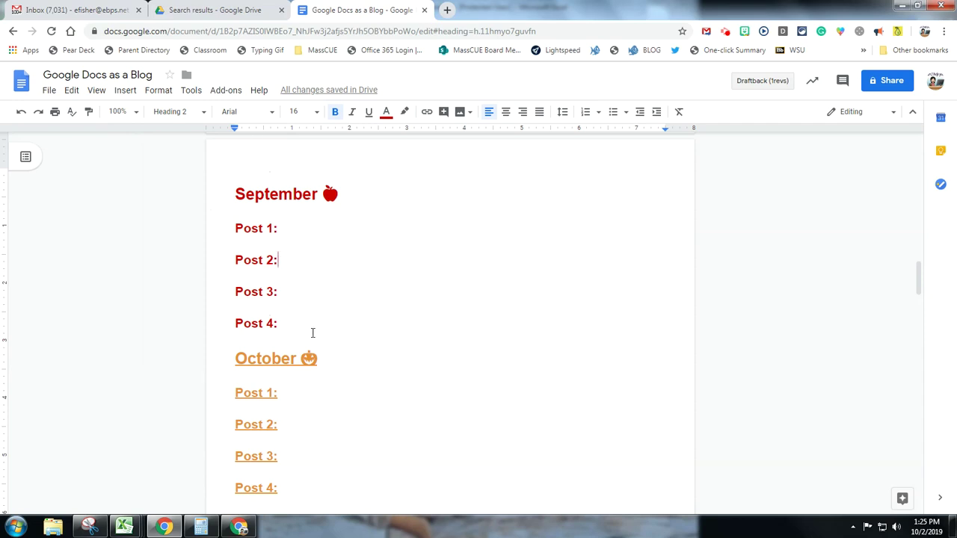
pyautogui.scroll(-2, 314, 304)
pyautogui.click(308, 239)
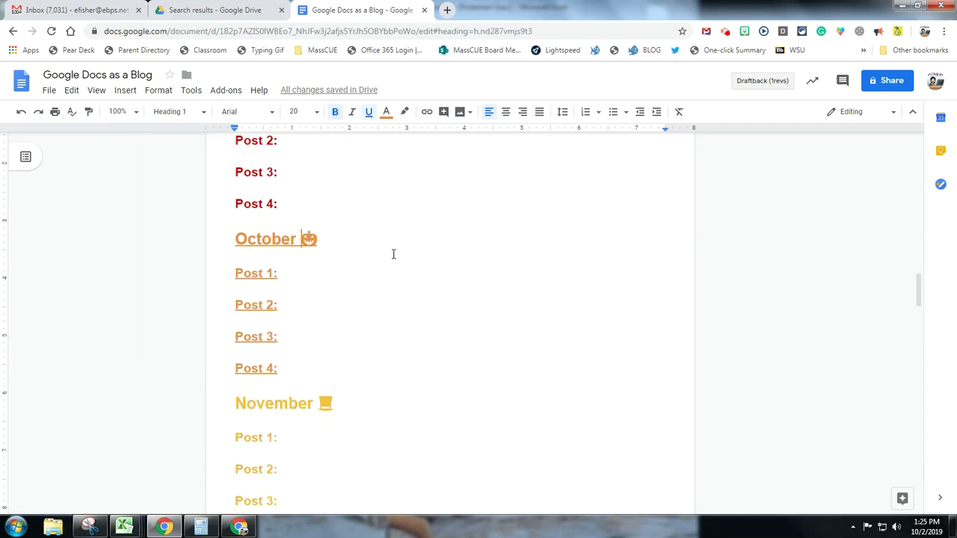
# Step: Search the special characters picker for 'pumpk', 'Halloween' and 'Apple', then close it
pyautogui.click(126, 93)
pyautogui.click(157, 236)
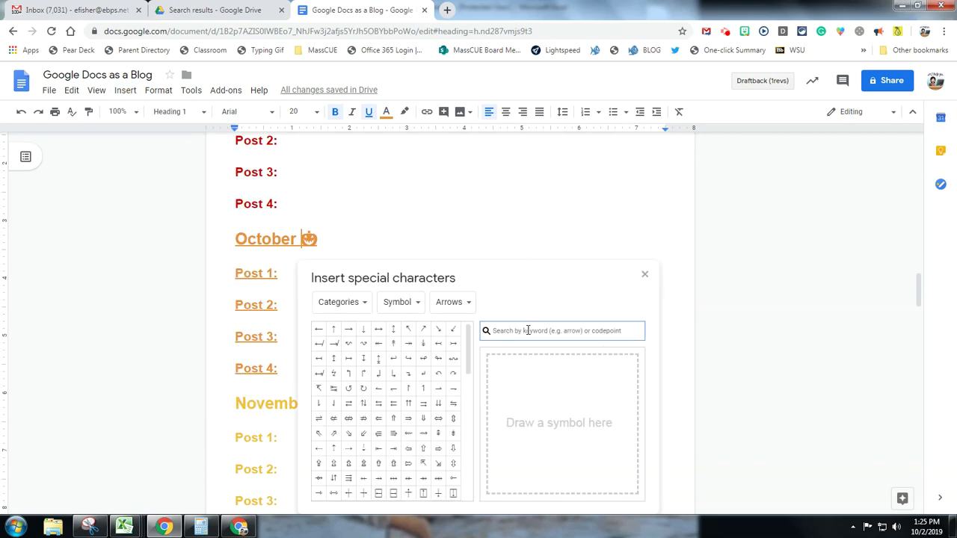
pyautogui.write('pumpki')
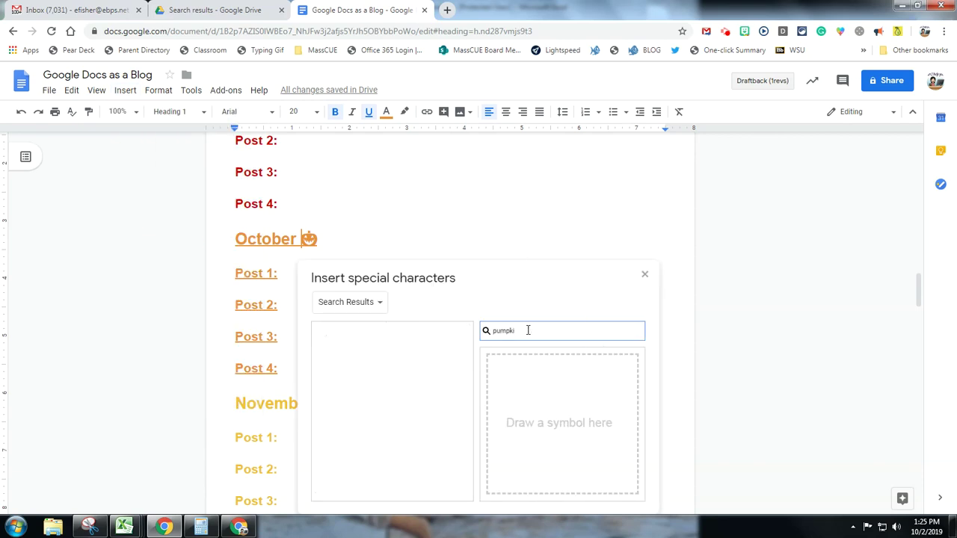
pyautogui.press('BackSpace')
pyautogui.press('BackSpace')
pyautogui.press('BackSpace')
pyautogui.press('BackSpace')
pyautogui.press('BackSpace')
pyautogui.write('Halloween')
pyautogui.press('BackSpace')
pyautogui.press('BackSpace')
pyautogui.write('Apple')
pyautogui.click(645, 274)
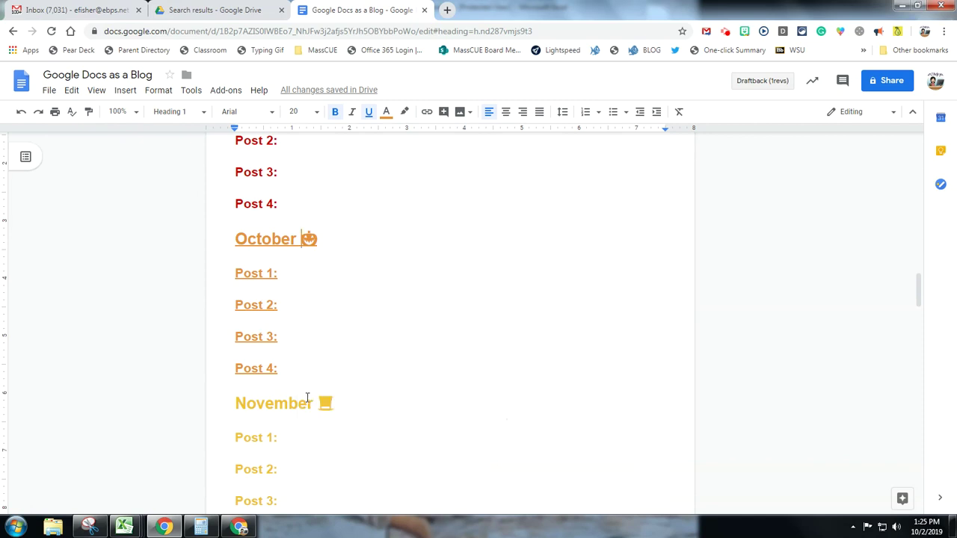
# Step: Show the document outline and jump to March's Post 2 and Post 4 headings
pyautogui.scroll(-3, 410, 284)
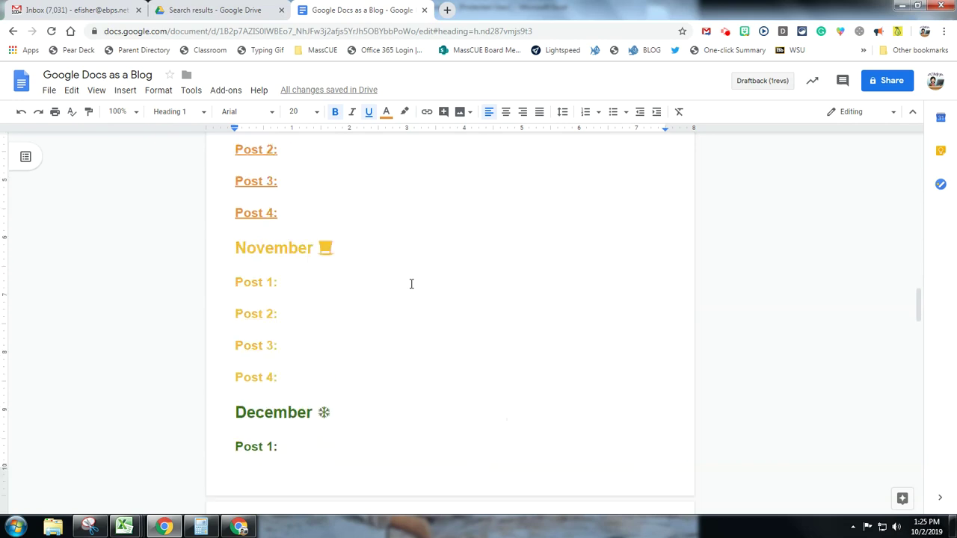
pyautogui.click(26, 158)
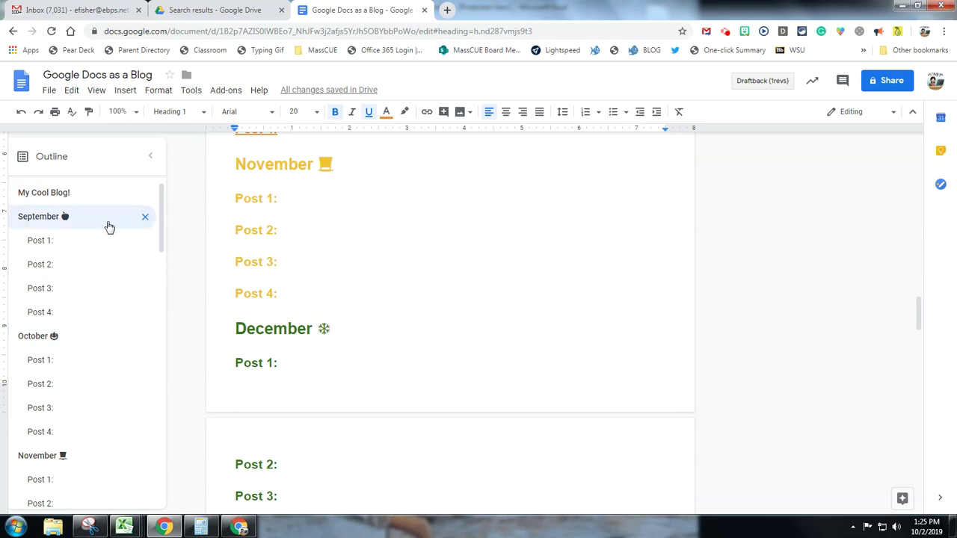
pyautogui.scroll(-2, 97, 247)
pyautogui.scroll(-7, 96, 247)
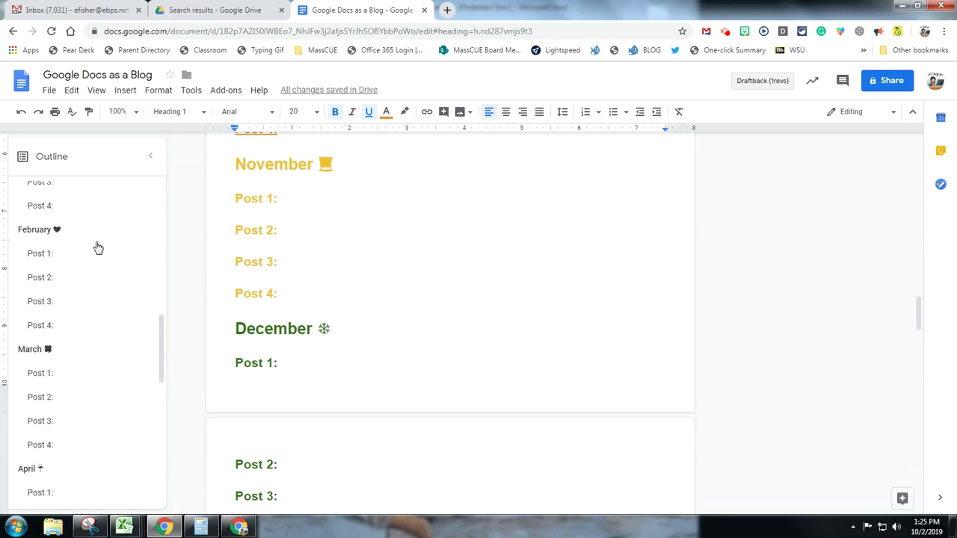
pyautogui.click(35, 330)
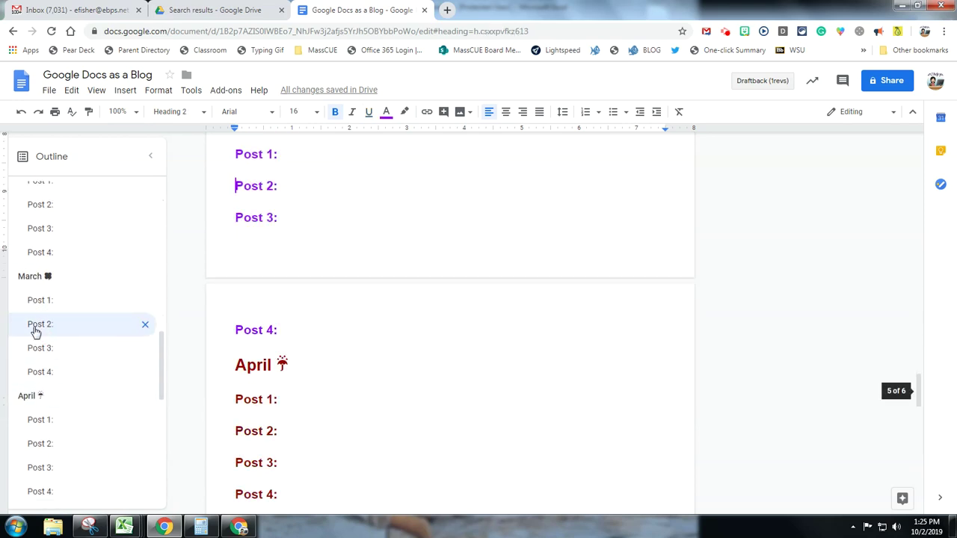
pyautogui.click(35, 366)
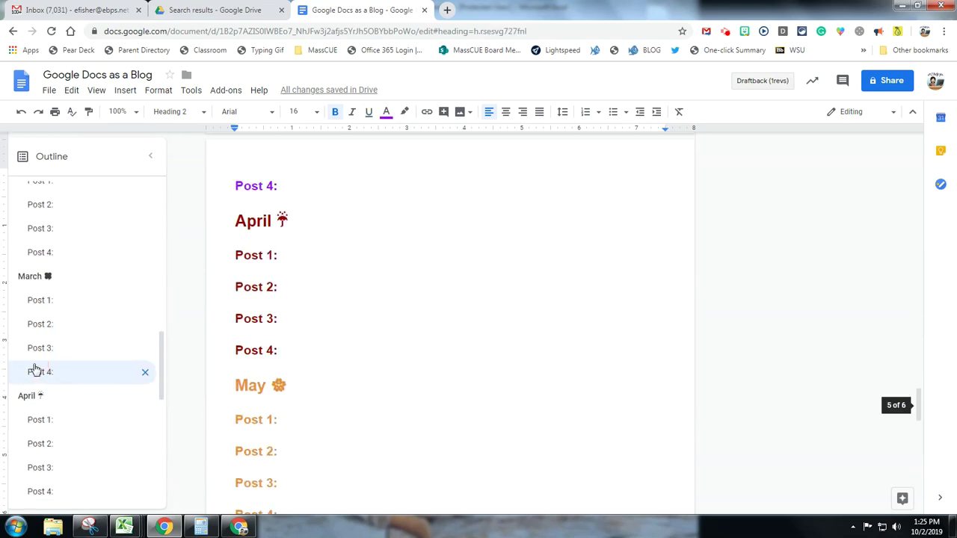
pyautogui.moveTo(919, 407); pyautogui.dragTo(918, 122)
# Step: Add an empty line directly below the 'My Cool Blog!' title
pyautogui.click(278, 218)
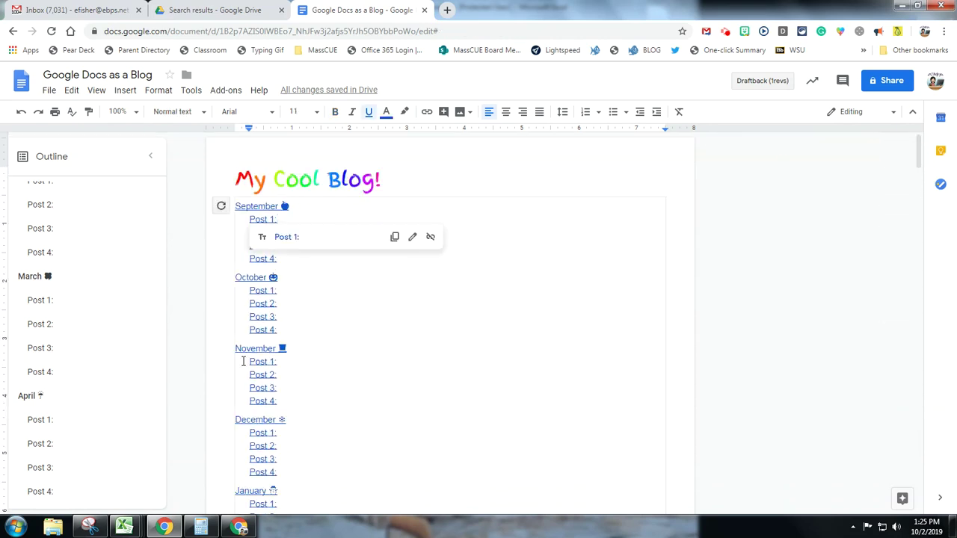
pyautogui.click(126, 91)
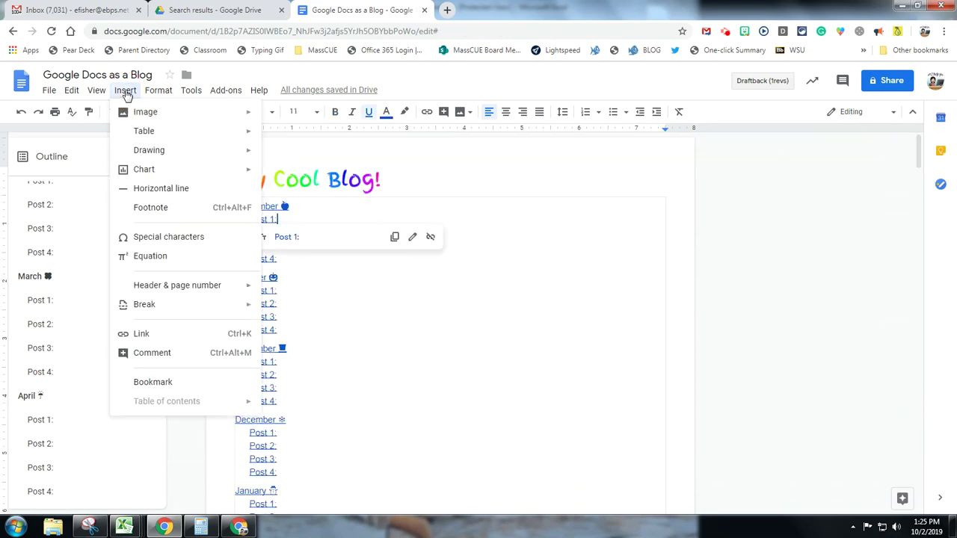
pyautogui.click(387, 312)
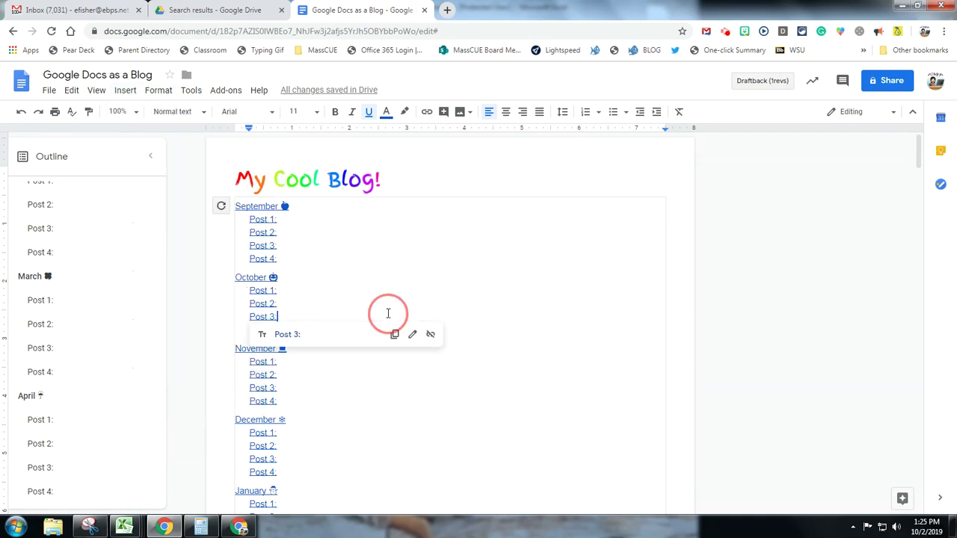
pyautogui.click(438, 182)
pyautogui.press('Return')
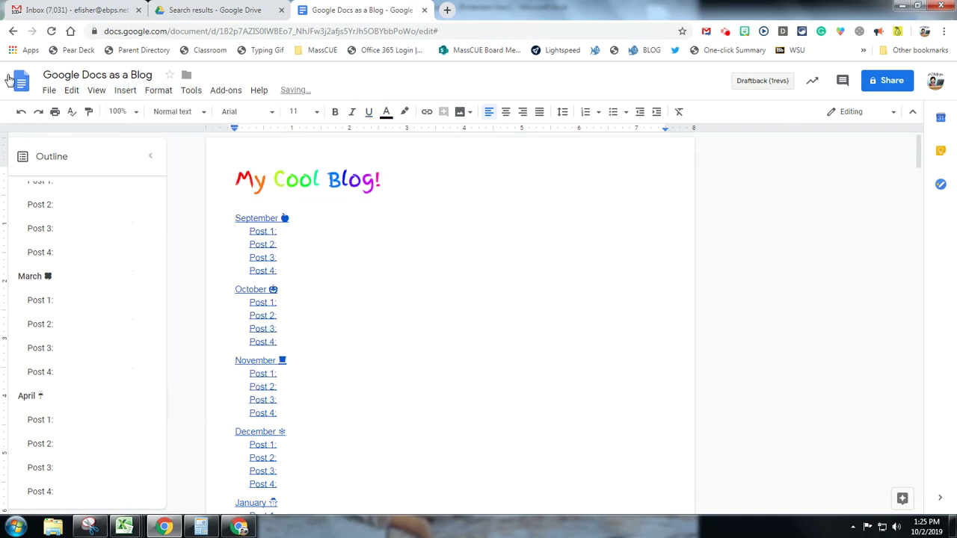
# Step: Preview the Table of contents options without inserting one, then open the paragraph styles list
pyautogui.click(126, 92)
pyautogui.moveTo(185, 408)
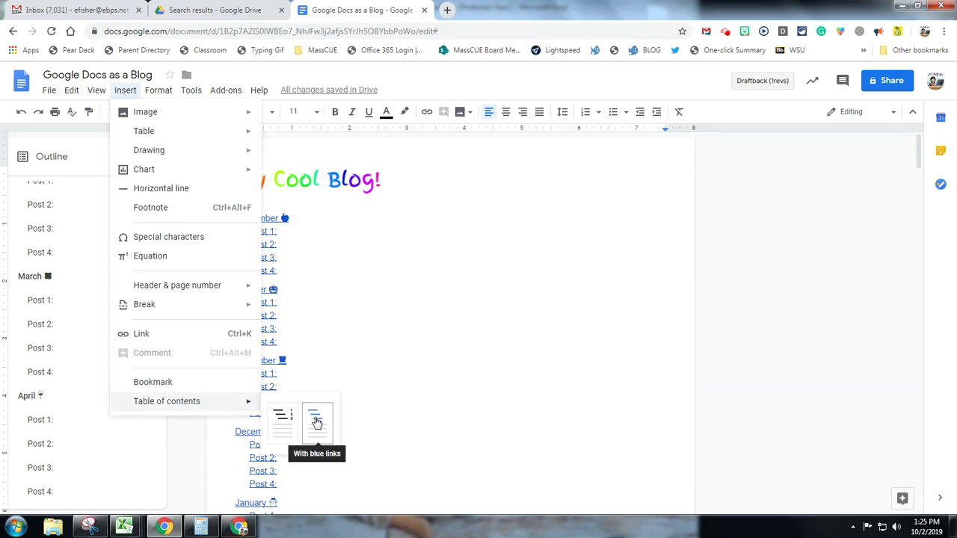
pyautogui.click(453, 175)
pyautogui.click(275, 201)
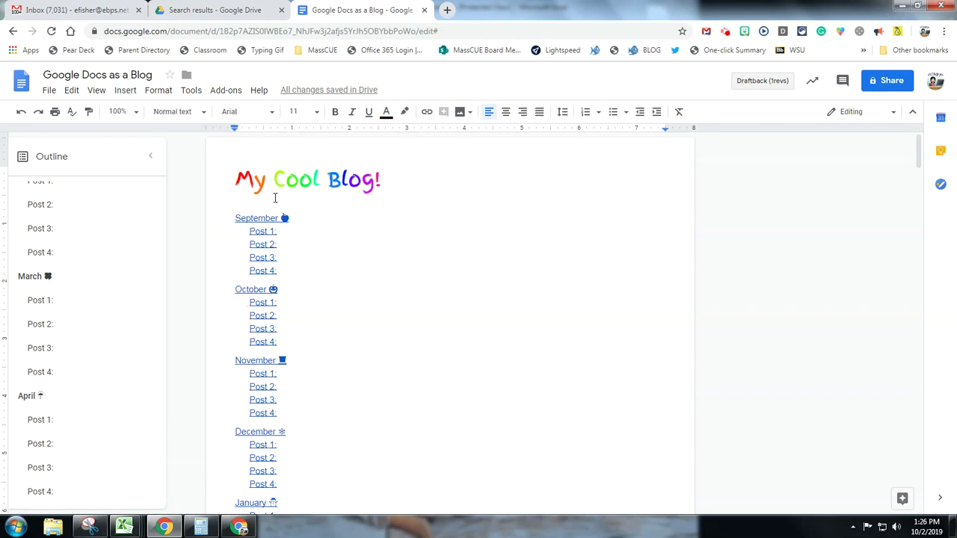
pyautogui.click(203, 111)
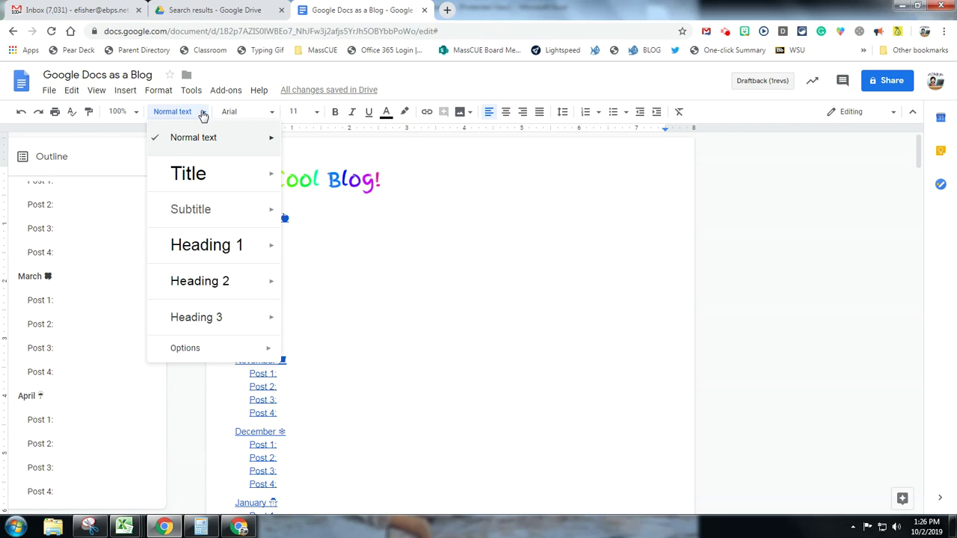
# Step: Dismiss the style list, collapse the outline panel, and bring up options for May's Post 2 link
pyautogui.moveTo(237, 241)
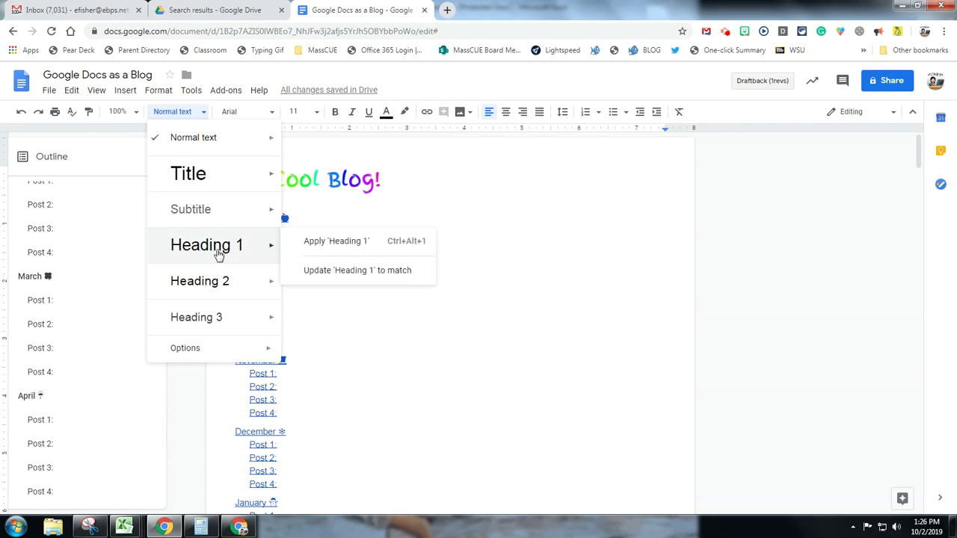
pyautogui.click(462, 157)
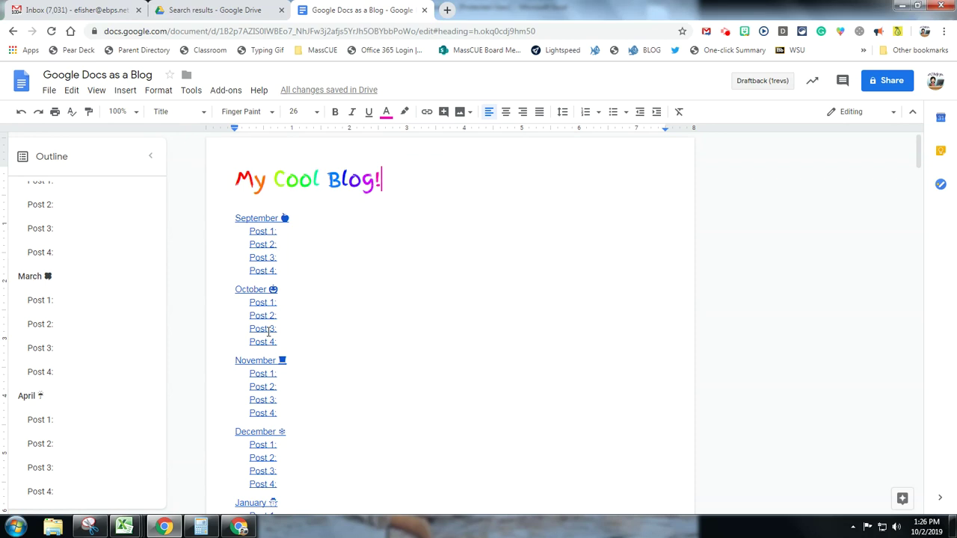
pyautogui.scroll(-4, 267, 334)
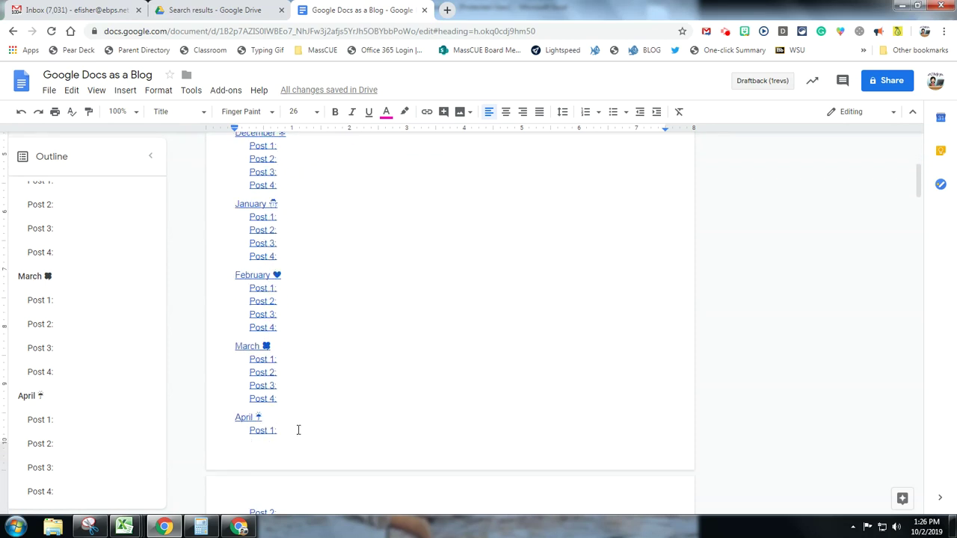
pyautogui.scroll(-3, 297, 431)
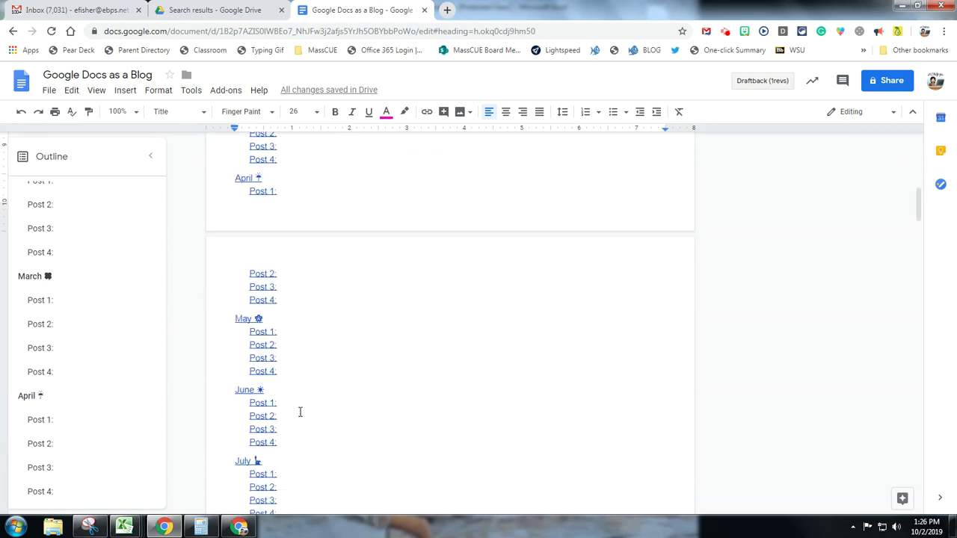
pyautogui.click(151, 155)
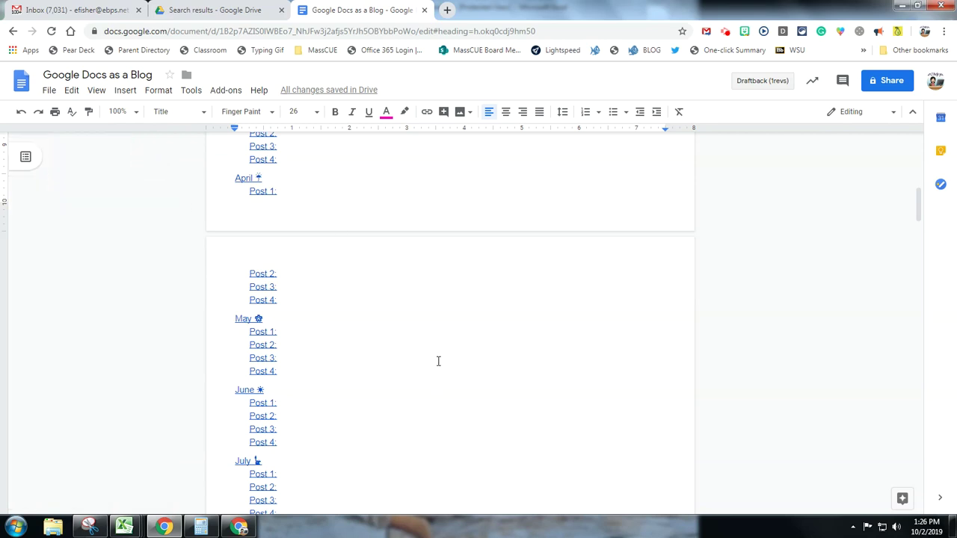
pyautogui.rightClick(260, 344)
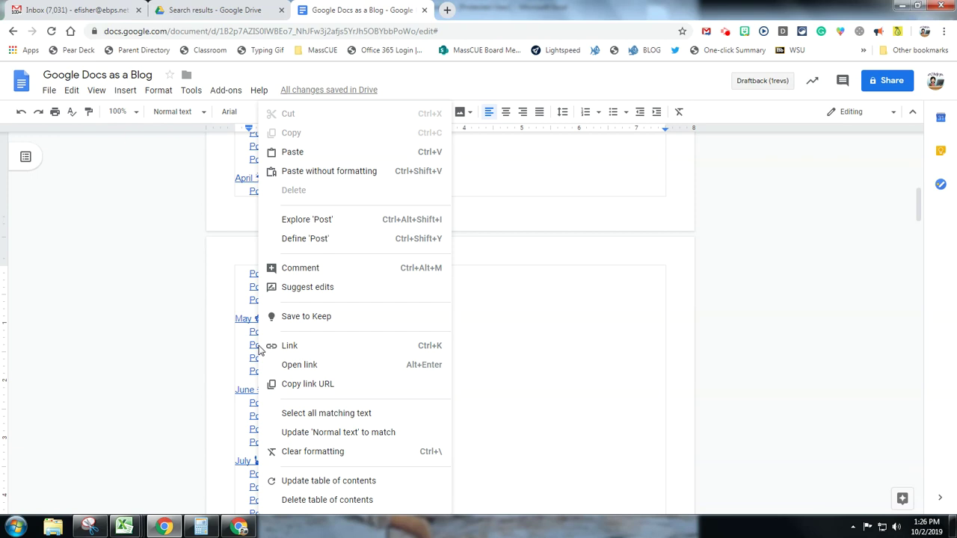
pyautogui.click(730, 352)
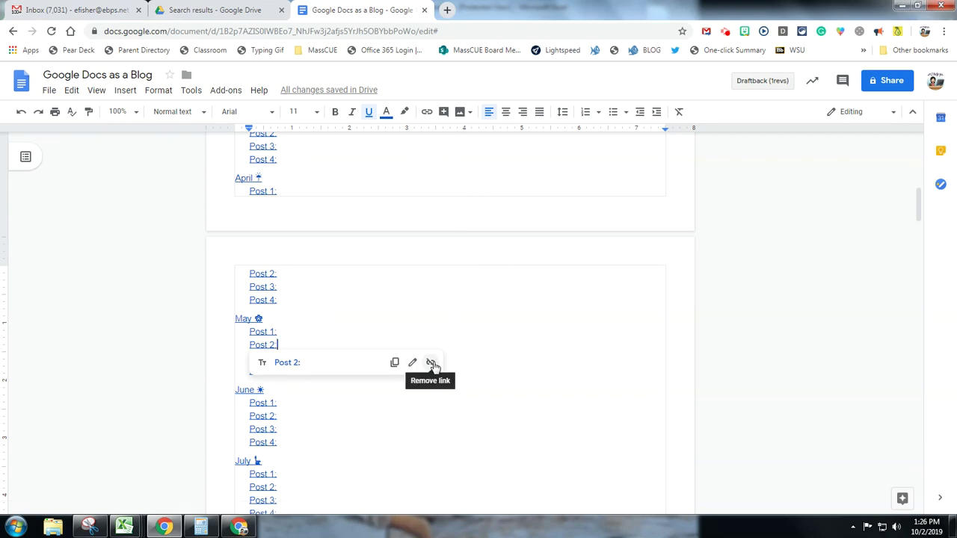
pyautogui.click(395, 363)
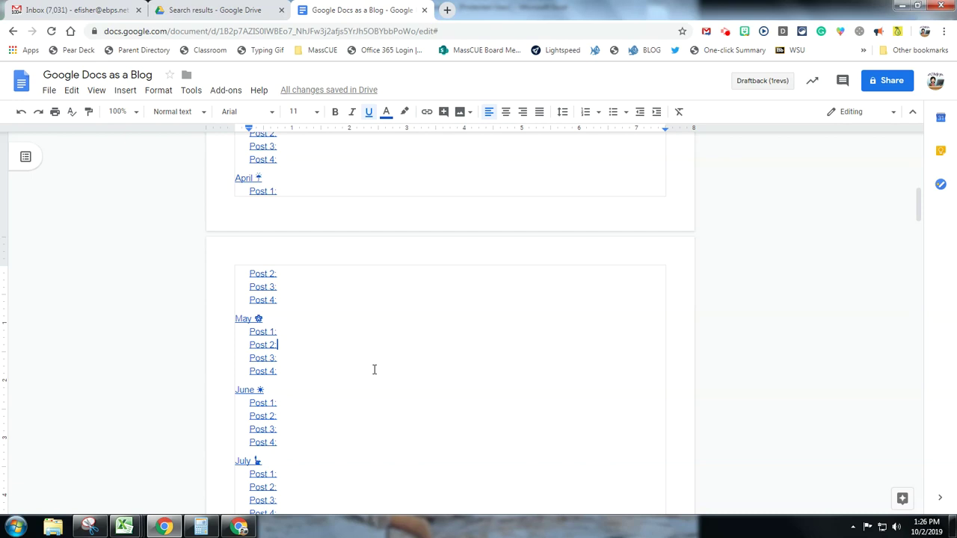
pyautogui.scroll(7, 373, 369)
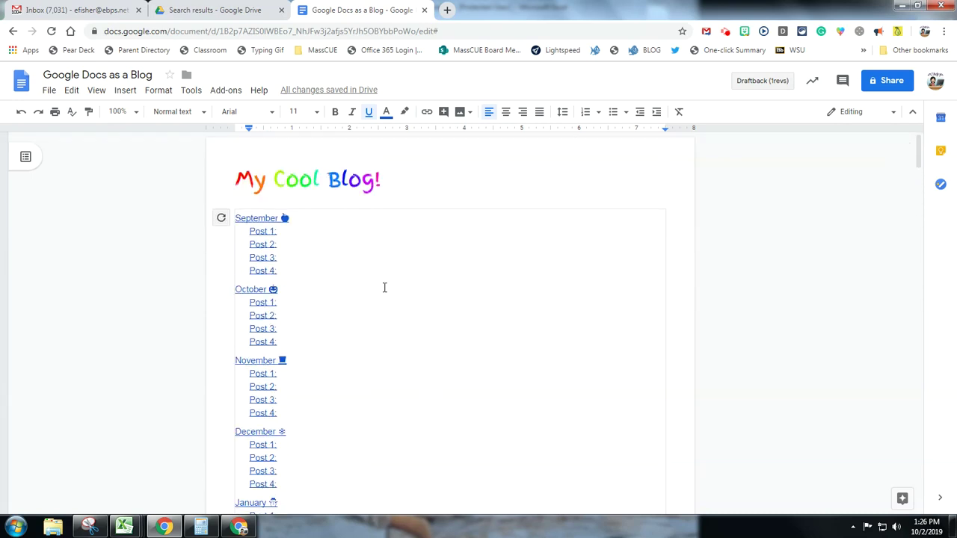
pyautogui.click(273, 201)
pyautogui.scroll(-3, 461, 361)
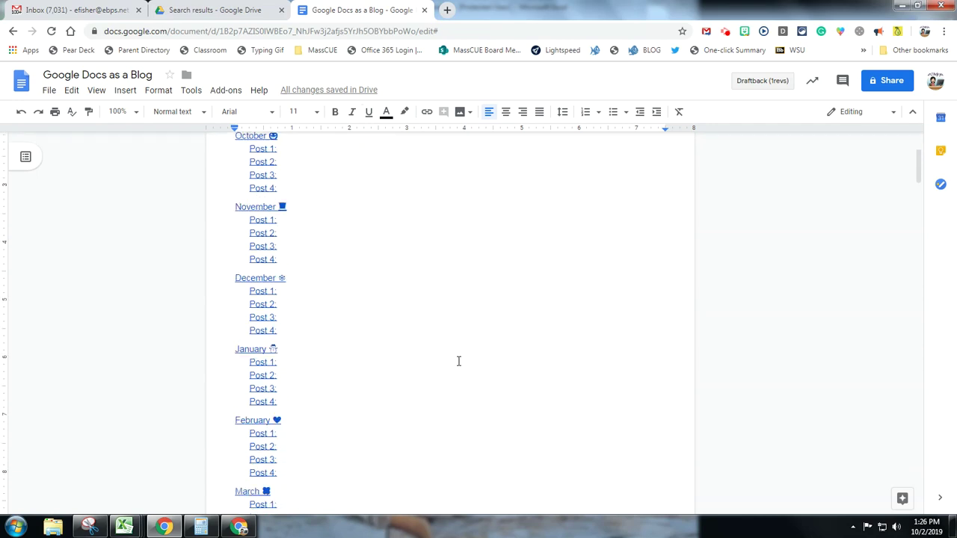
pyautogui.scroll(3, 459, 361)
pyautogui.moveTo(223, 177); pyautogui.dragTo(474, 177)
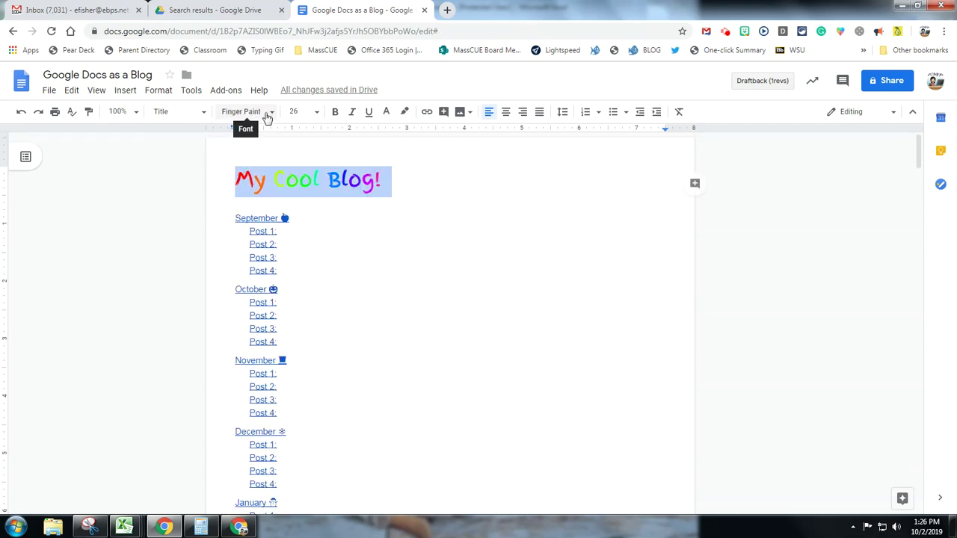
pyautogui.click(437, 178)
pyautogui.scroll(-20, 441, 184)
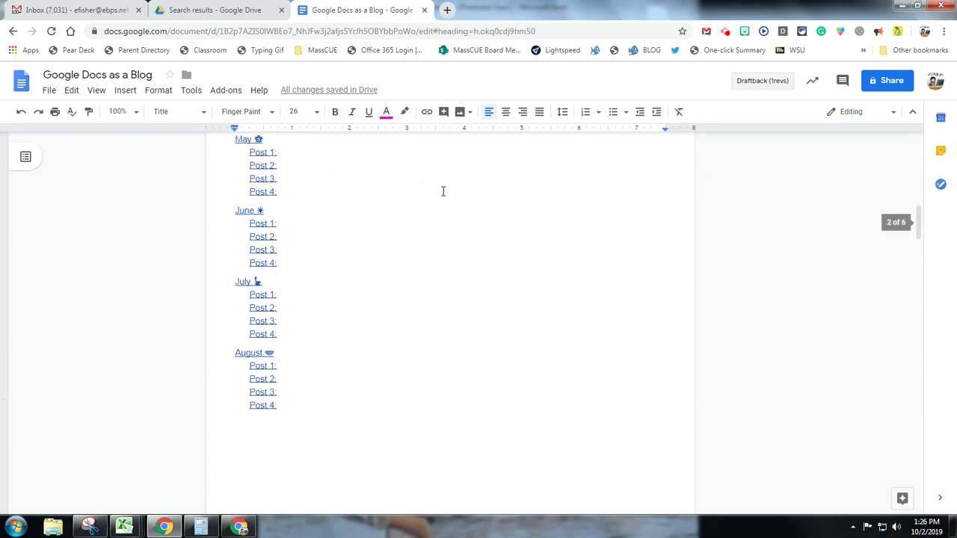
pyautogui.click(262, 249)
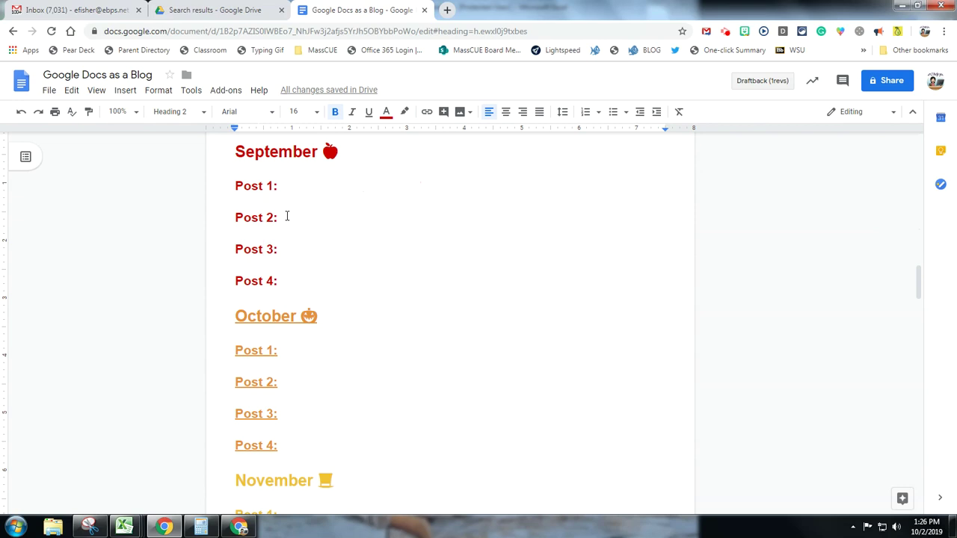
pyautogui.click(295, 187)
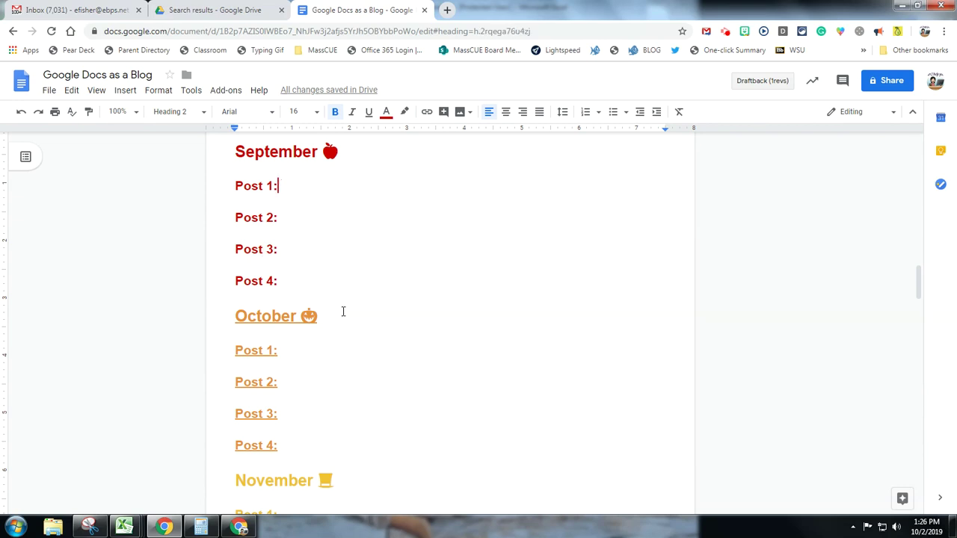
# Step: Review the September heading's paragraph style and spacing options, leaving them unchanged
pyautogui.click(201, 112)
pyautogui.moveTo(222, 350)
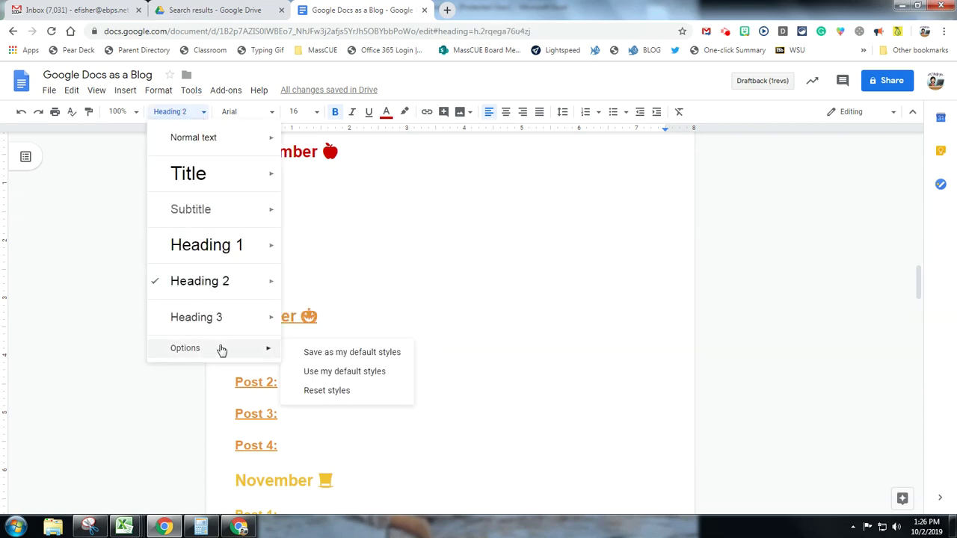
pyautogui.click(549, 259)
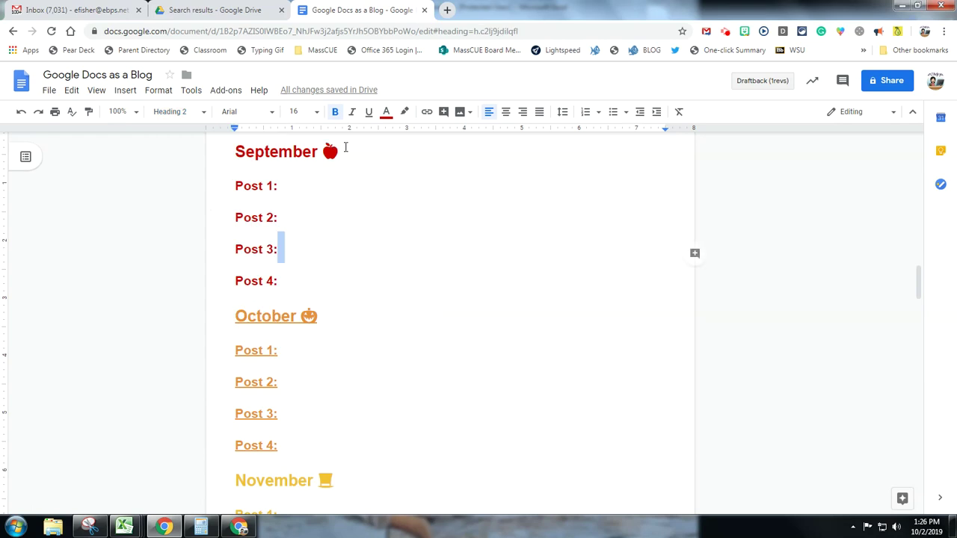
pyautogui.click(326, 152)
pyautogui.click(158, 92)
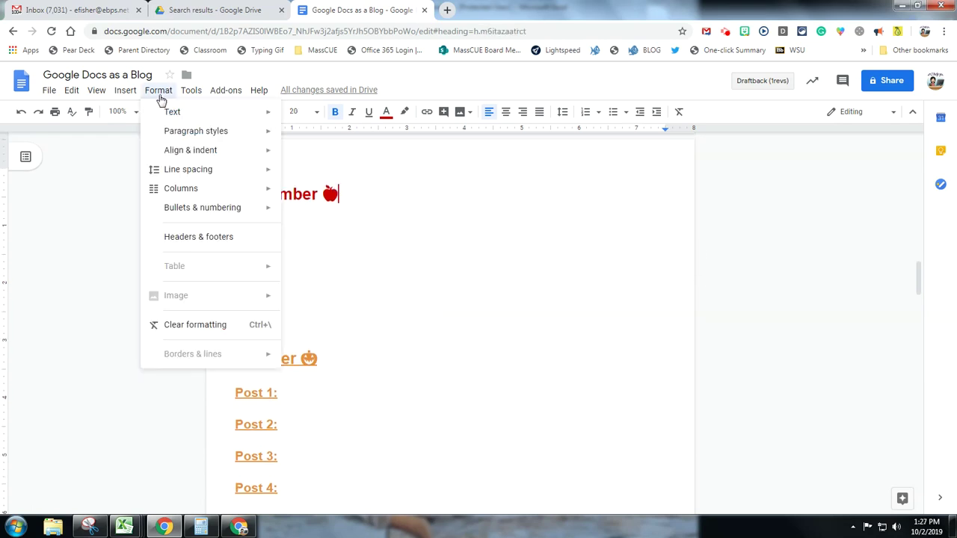
pyautogui.moveTo(208, 173)
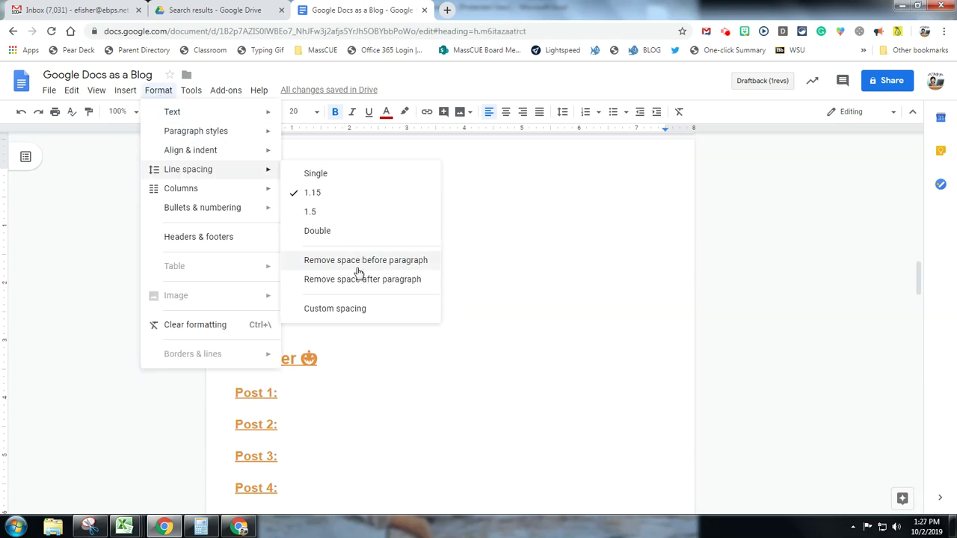
pyautogui.click(527, 193)
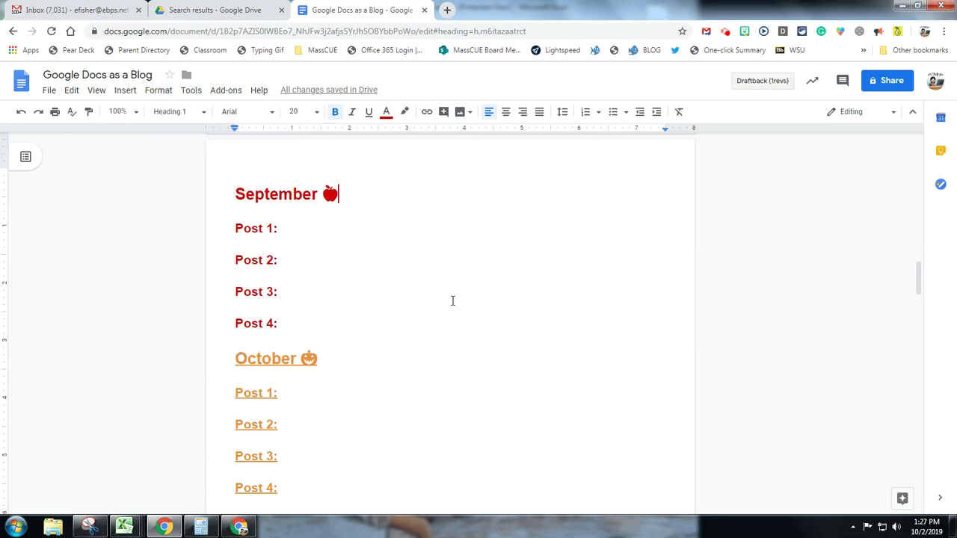
pyautogui.scroll(-2, 390, 270)
pyautogui.scroll(1, 261, 148)
# Step: Turn on 'Display word count while typing' in the Word count dialog
pyautogui.click(192, 90)
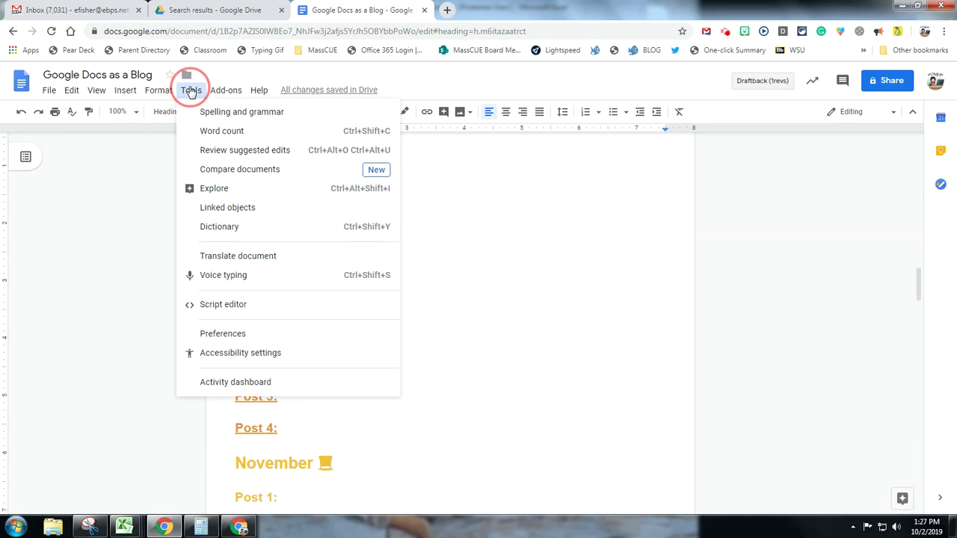
pyautogui.click(210, 130)
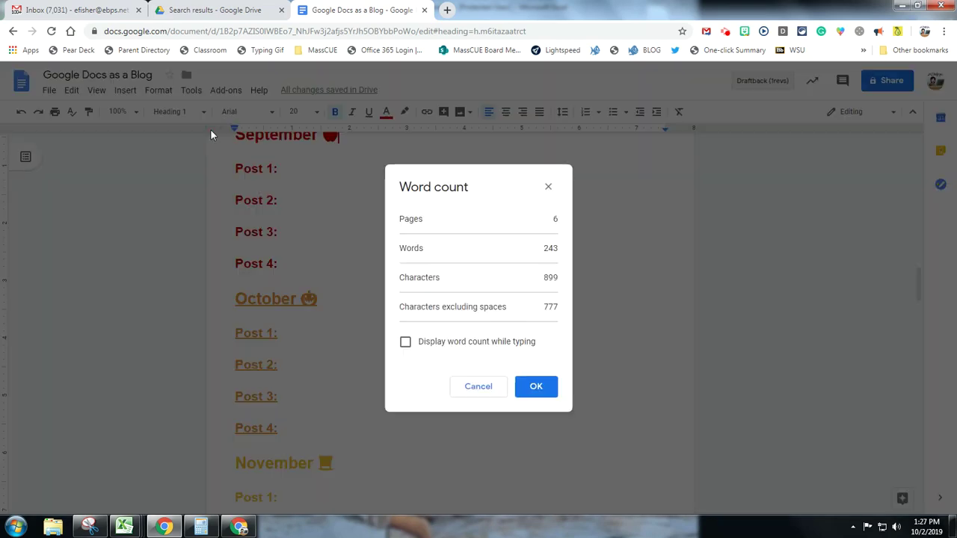
pyautogui.click(405, 342)
pyautogui.click(539, 390)
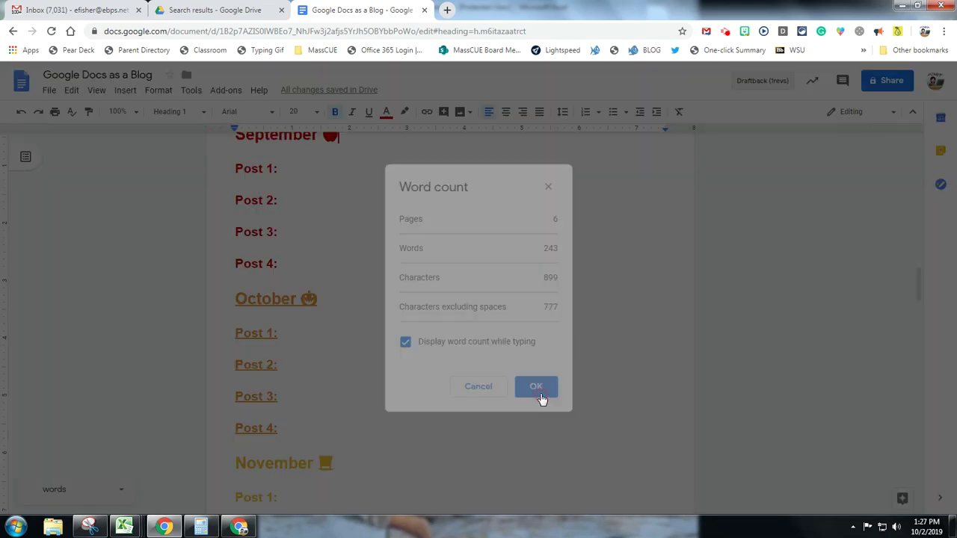
pyautogui.press('Down')
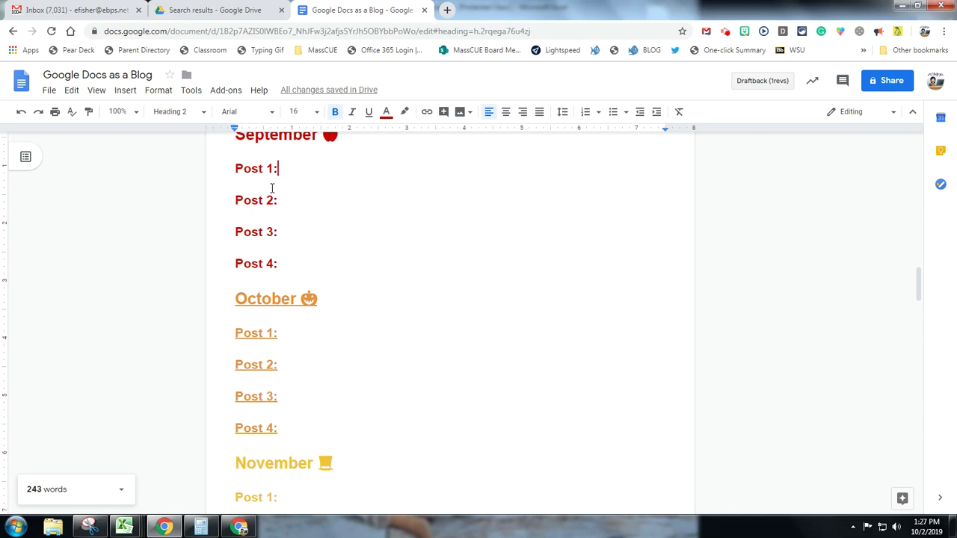
pyautogui.click(324, 182)
# Step: Type ' Title' after September's 'Post 1:', start a new body line, and insert a page break
pyautogui.write('Title')
pyautogui.press('Return')
pyautogui.hotkey('ctrl', 'Return')
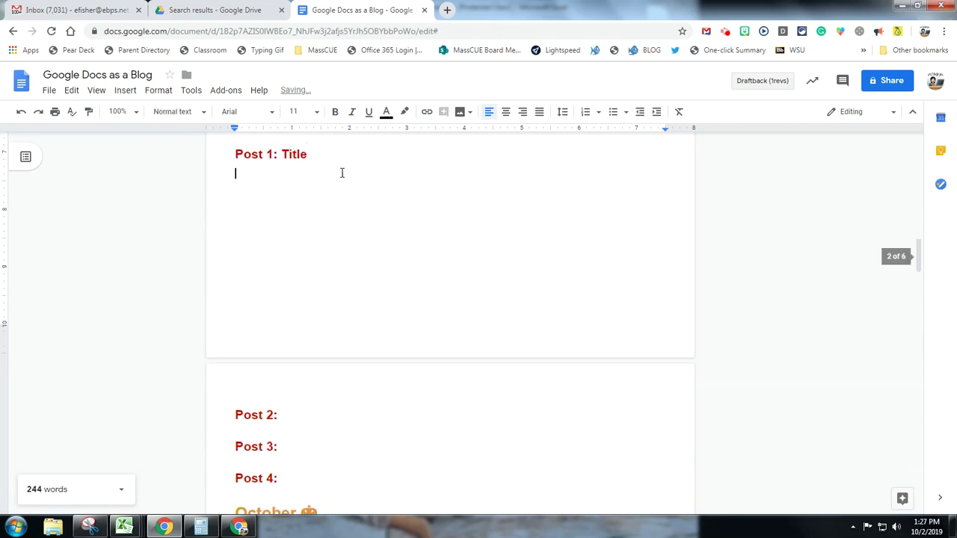